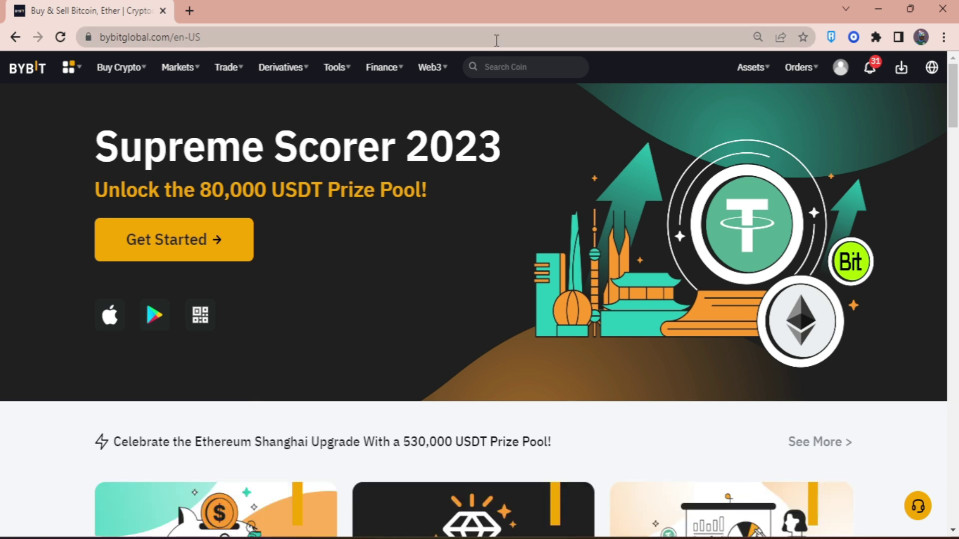
Go from the Spot wallet to the Derivatives wallet listing USDT, ADA and BIT balances.
{"action": "mouse_move", "coordinate": [840, 67]}
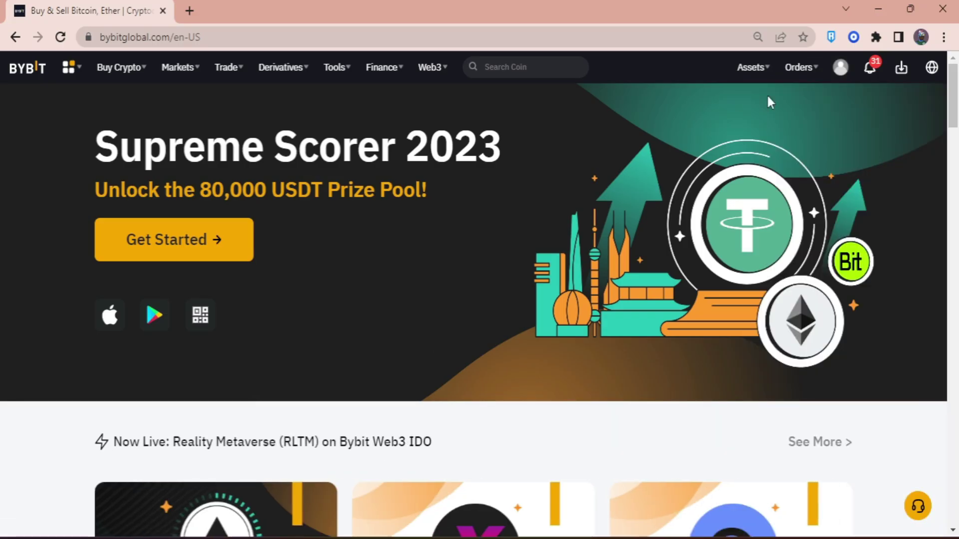
{"action": "mouse_move", "coordinate": [754, 86]}
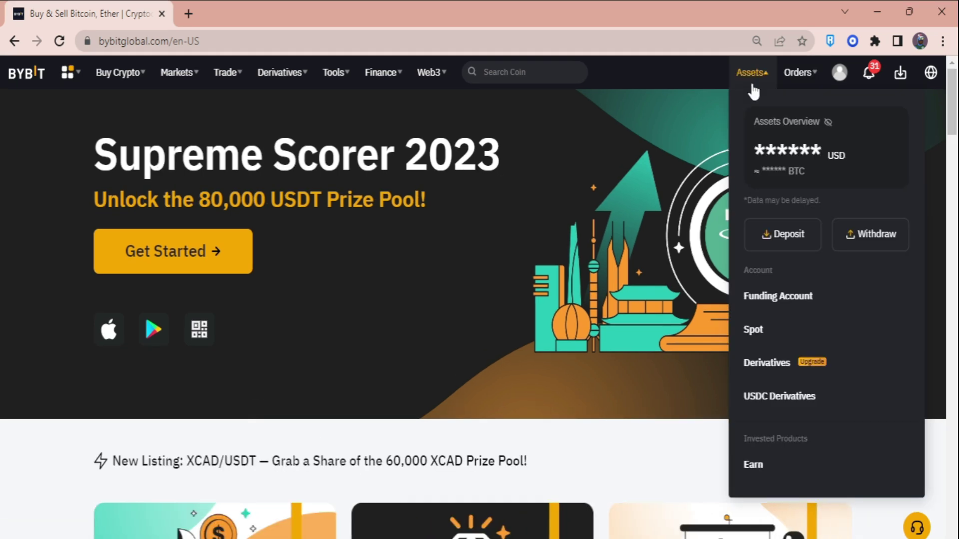
{"action": "left_click", "coordinate": [763, 338]}
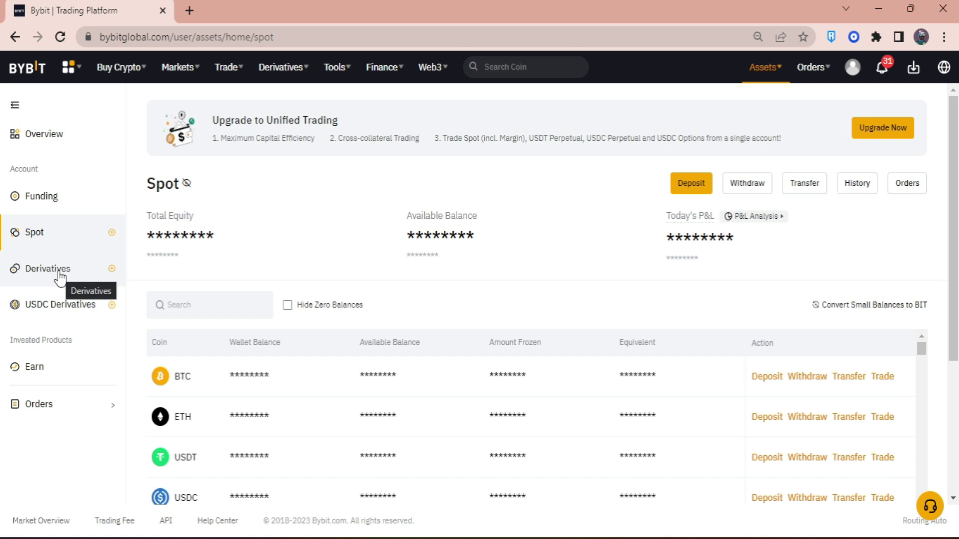
{"action": "left_click", "coordinate": [59, 274]}
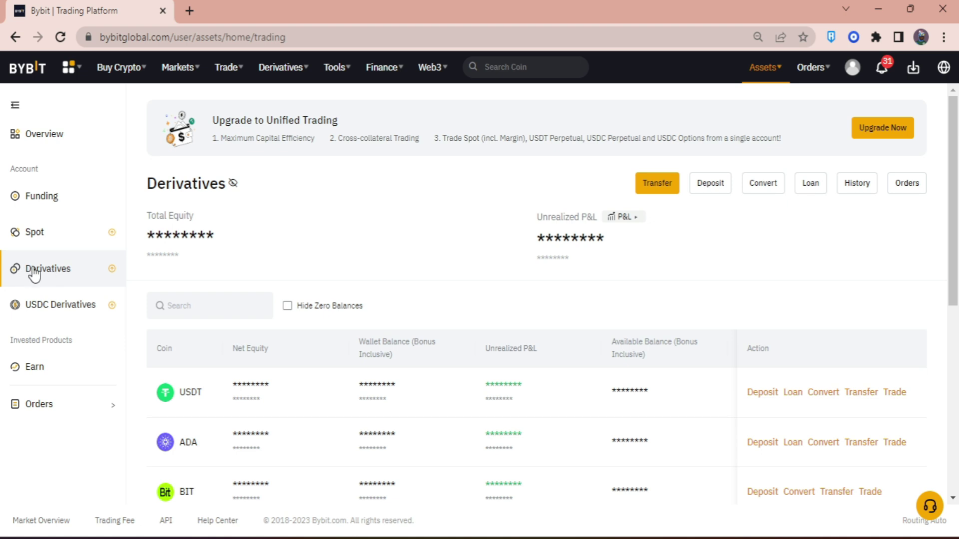
Transfer 98 USDT from Derivatives to the Funding wallet, keeping USDT as the coin.
{"action": "scroll", "coordinate": [262, 385], "scroll_direction": "down", "scroll_amount": 2}
{"action": "scroll", "coordinate": [237, 355], "scroll_direction": "up", "scroll_amount": 1}
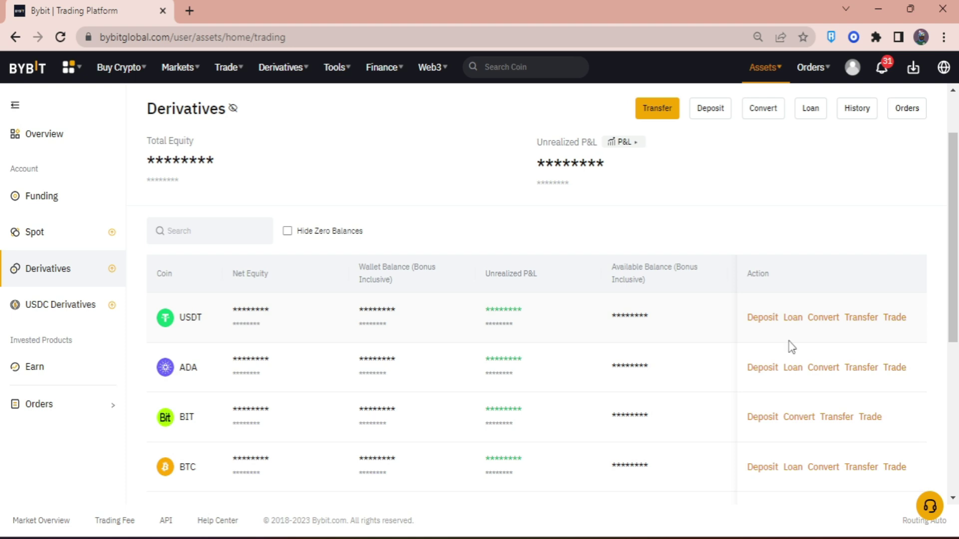
{"action": "left_click", "coordinate": [861, 320]}
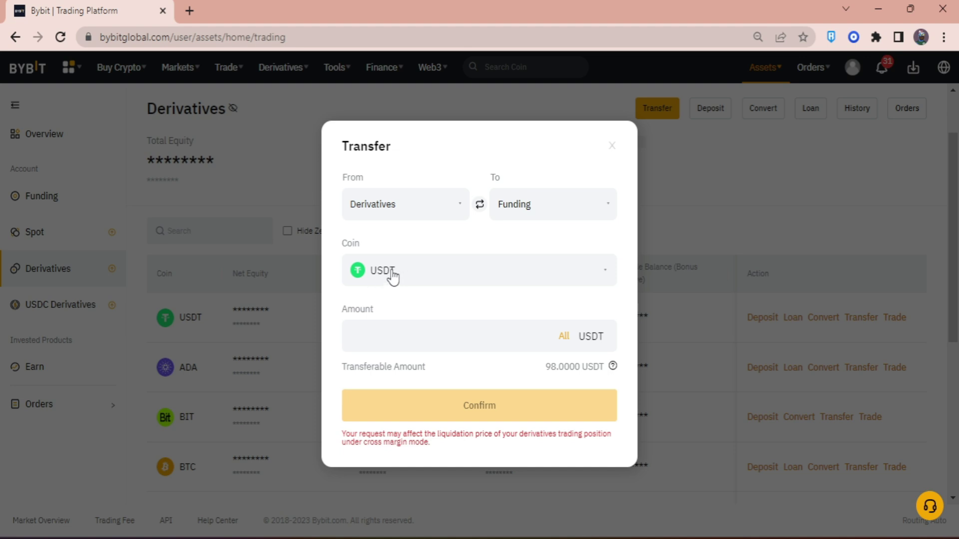
{"action": "left_click", "coordinate": [431, 276]}
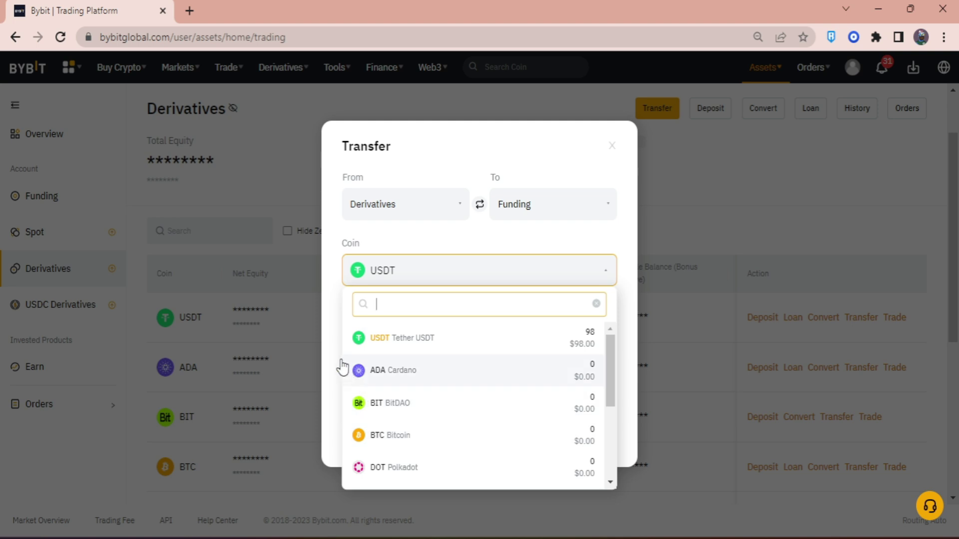
{"action": "left_click", "coordinate": [430, 285]}
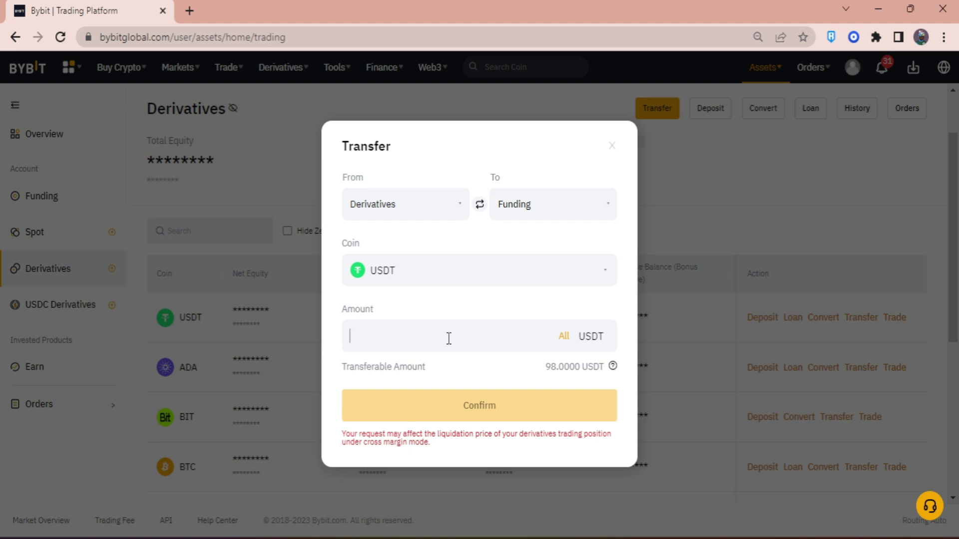
{"action": "type", "text": "98"}
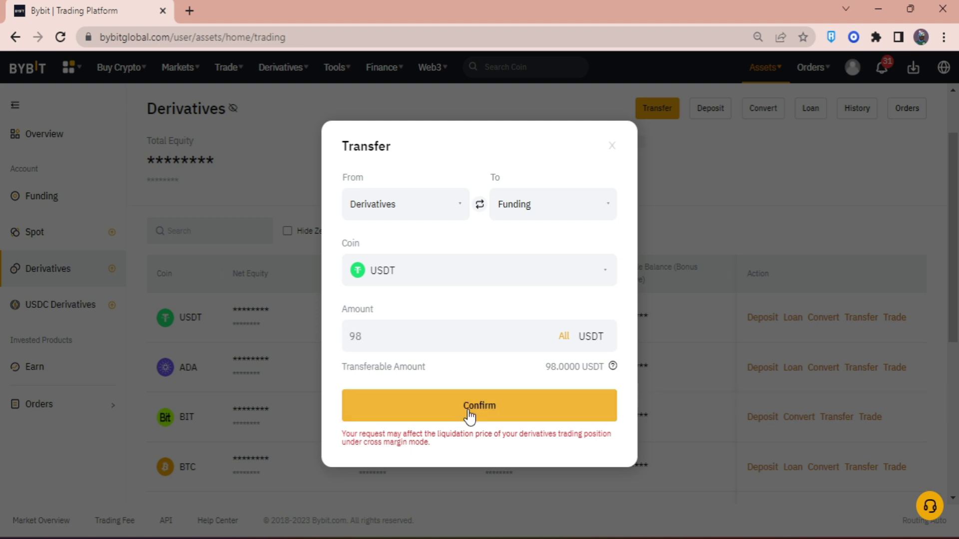
{"action": "left_click", "coordinate": [469, 414]}
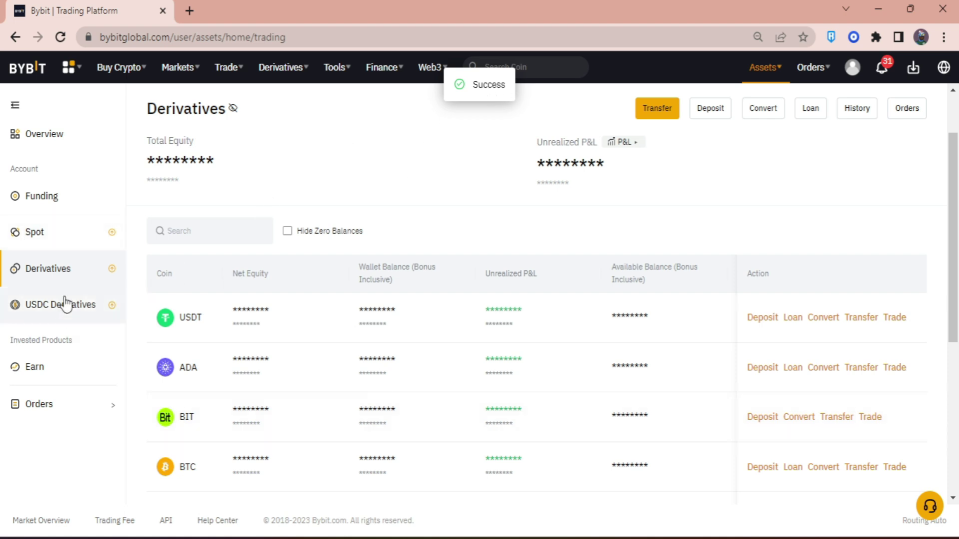
Visit the Funding wallet, then go to P2P Trading for USDT priced in PHP.
{"action": "left_click", "coordinate": [49, 200]}
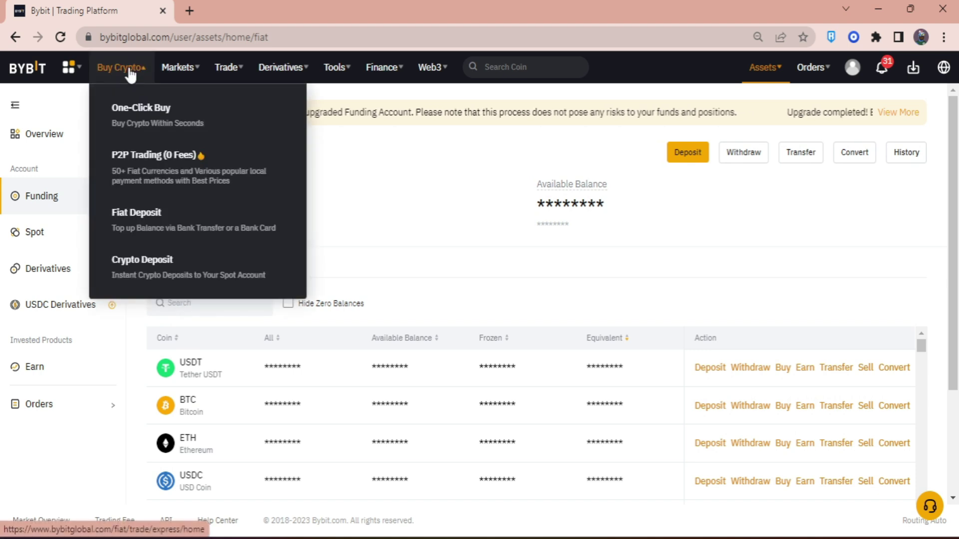
{"action": "left_click", "coordinate": [157, 179]}
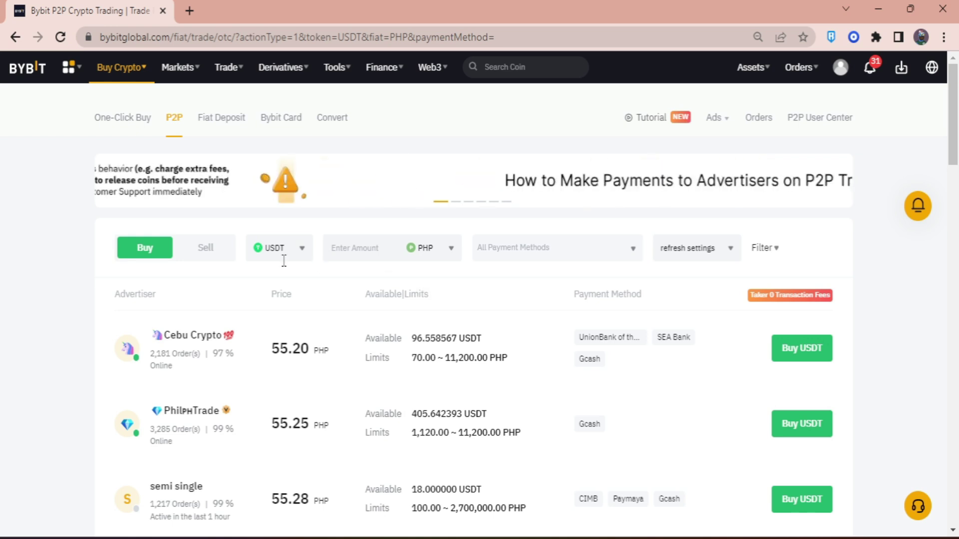
Switch to Sell USDT offers and browse PHP buyers, noting the first offer's 54.46 price.
{"action": "left_click", "coordinate": [206, 257]}
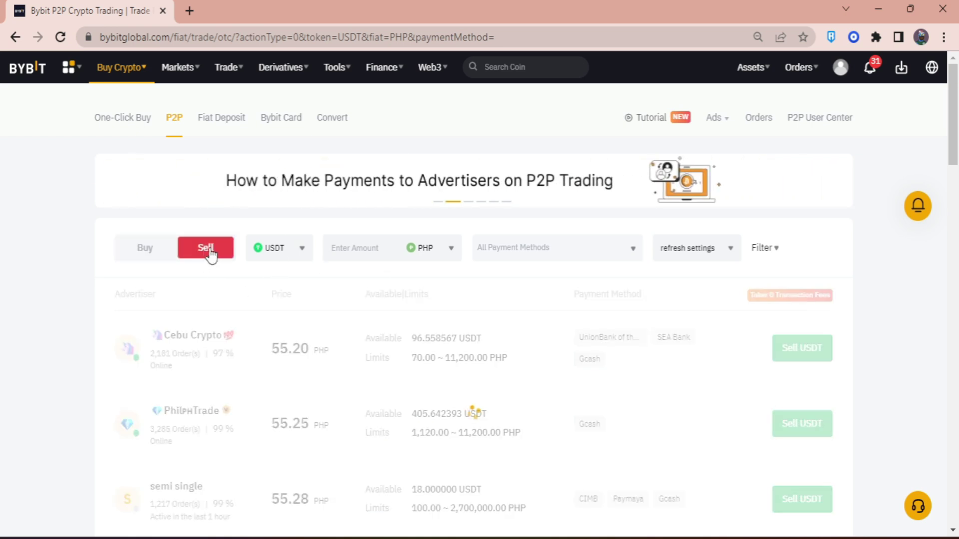
{"action": "scroll", "coordinate": [40, 320], "scroll_direction": "down", "scroll_amount": 2}
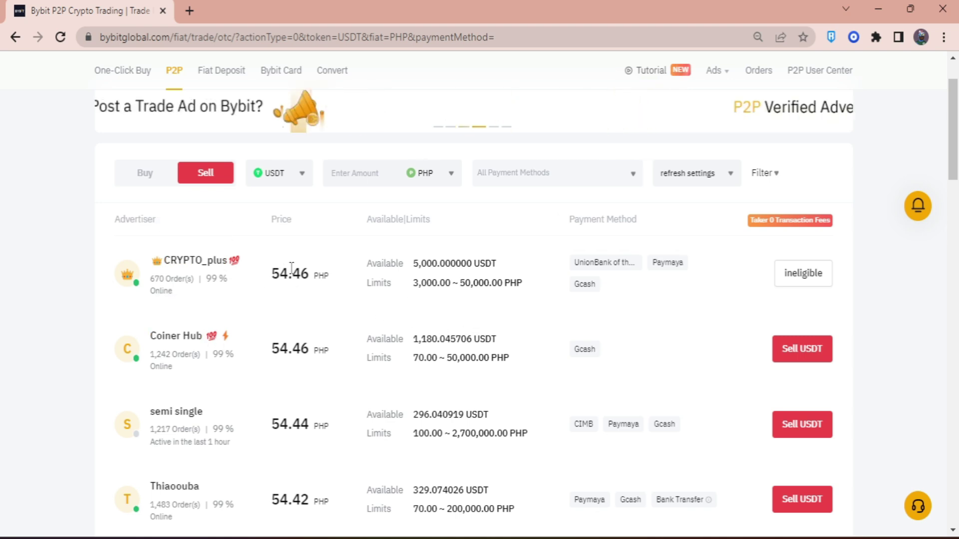
{"action": "left_click_drag", "start_coordinate": [309, 274], "coordinate": [279, 278]}
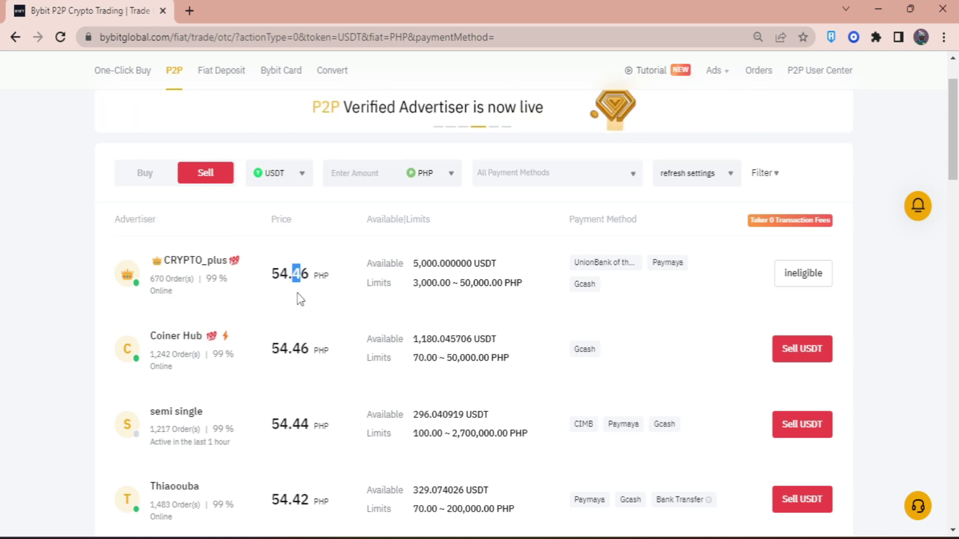
{"action": "left_click", "coordinate": [10, 287]}
{"action": "scroll", "coordinate": [10, 287], "scroll_direction": "up", "scroll_amount": 1}
{"action": "scroll", "coordinate": [57, 312], "scroll_direction": "up", "scroll_amount": 1}
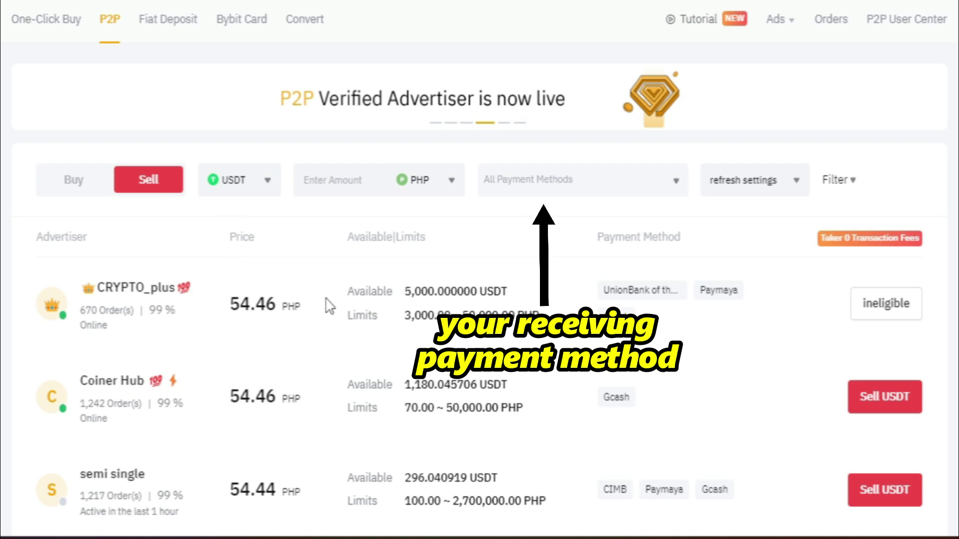
{"action": "scroll", "coordinate": [328, 304], "scroll_direction": "down", "scroll_amount": 4}
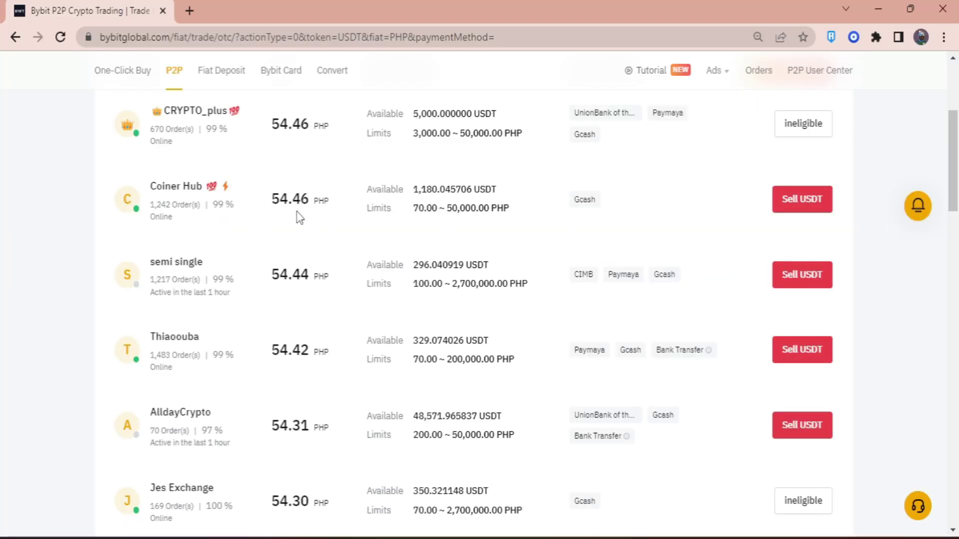
{"action": "scroll", "coordinate": [506, 337], "scroll_direction": "up", "scroll_amount": 2}
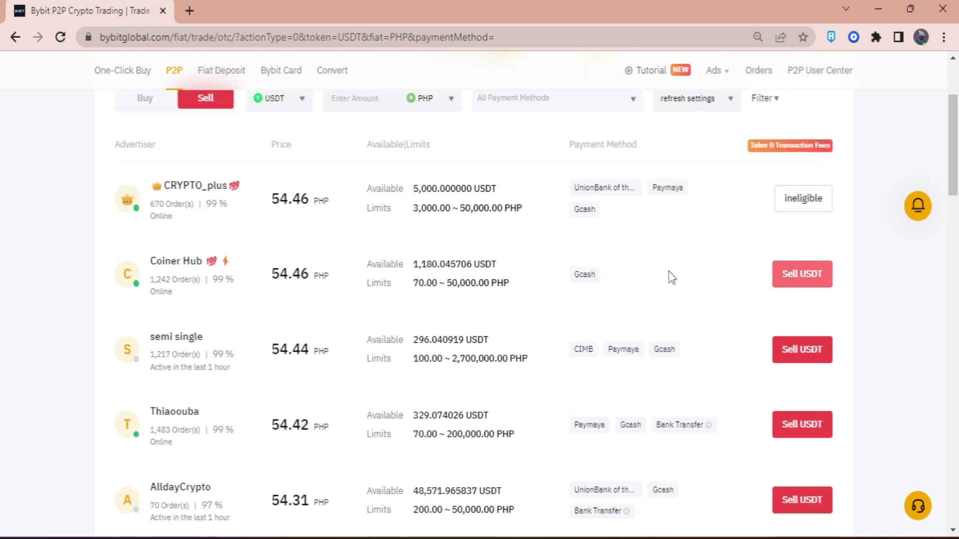
{"action": "left_click", "coordinate": [795, 284]}
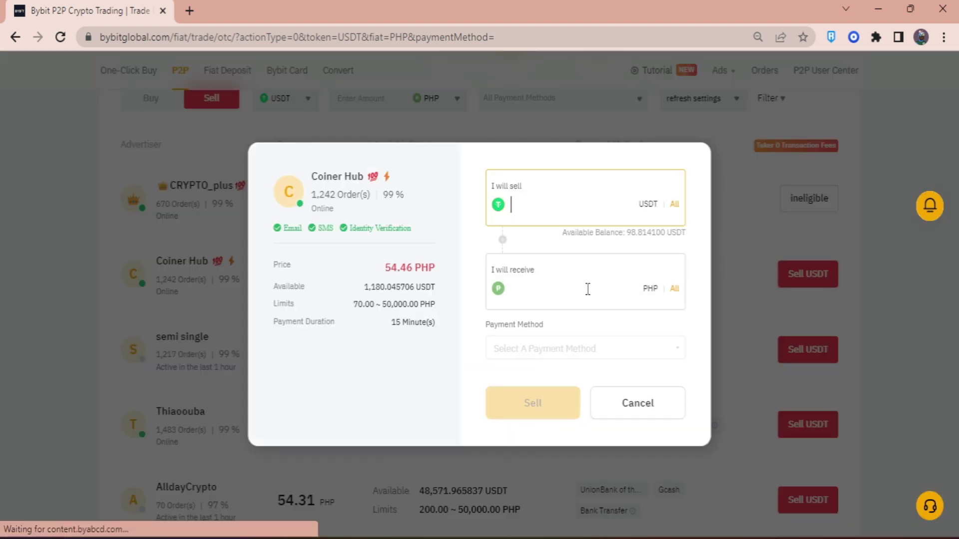
{"action": "left_click", "coordinate": [581, 350]}
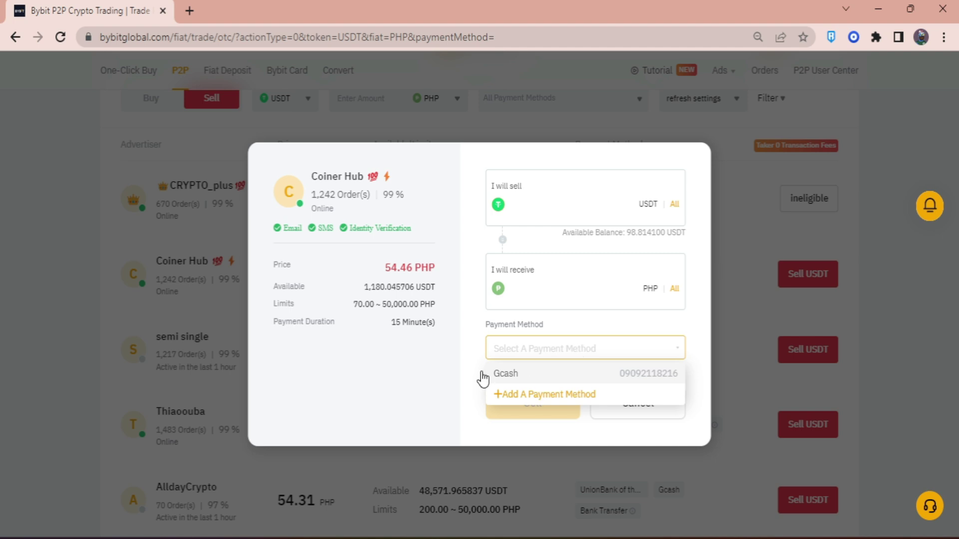
{"action": "left_click", "coordinate": [451, 378]}
{"action": "left_click", "coordinate": [540, 343]}
{"action": "left_click", "coordinate": [405, 393]}
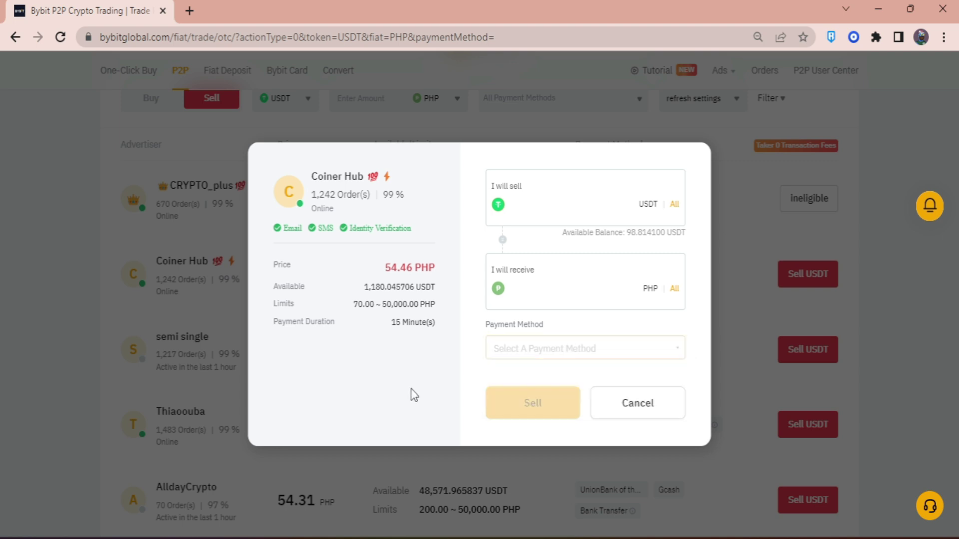
{"action": "left_click", "coordinate": [638, 404]}
Open the All Payment Methods dropdown on the Sell USDT offers list.
{"action": "scroll", "coordinate": [385, 335], "scroll_direction": "up", "scroll_amount": 3}
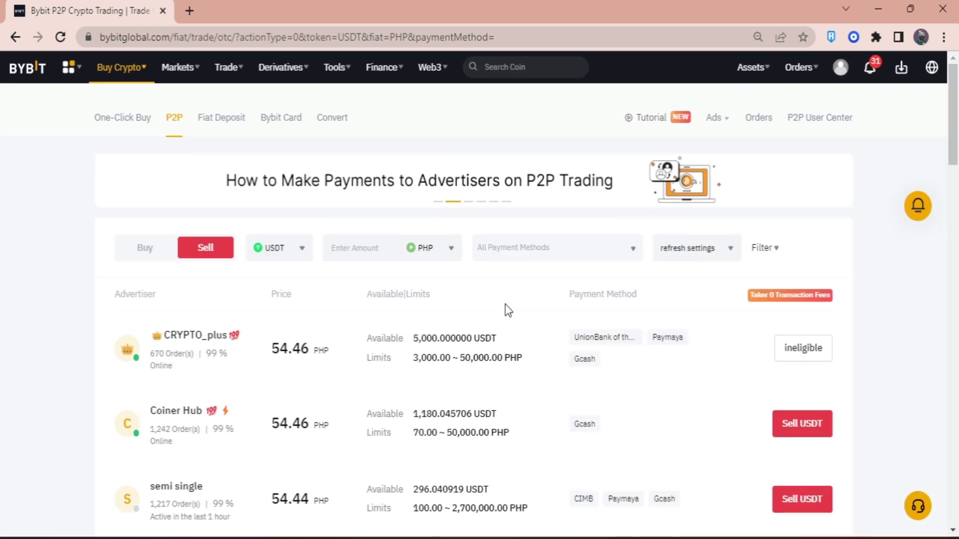
{"action": "scroll", "coordinate": [505, 304], "scroll_direction": "down", "scroll_amount": 3}
{"action": "left_click", "coordinate": [543, 114]}
{"action": "scroll", "coordinate": [543, 200], "scroll_direction": "up", "scroll_amount": 3}
{"action": "scroll", "coordinate": [453, 302], "scroll_direction": "down", "scroll_amount": 1}
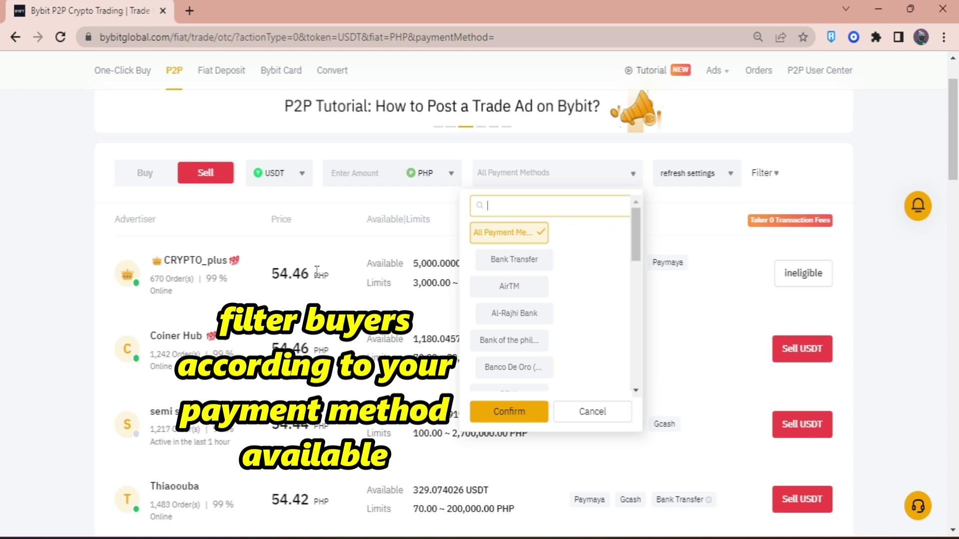
Search payment methods for gcash, then BDO, then clear the search and browse all methods.
{"action": "type", "text": "gcas"}
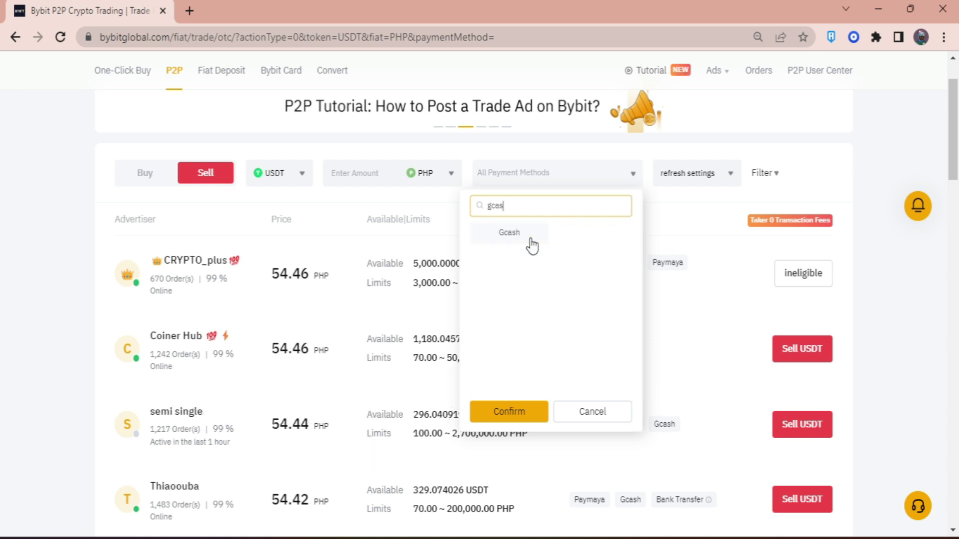
{"action": "type", "text": "h"}
{"action": "key", "text": "ctrl+a"}
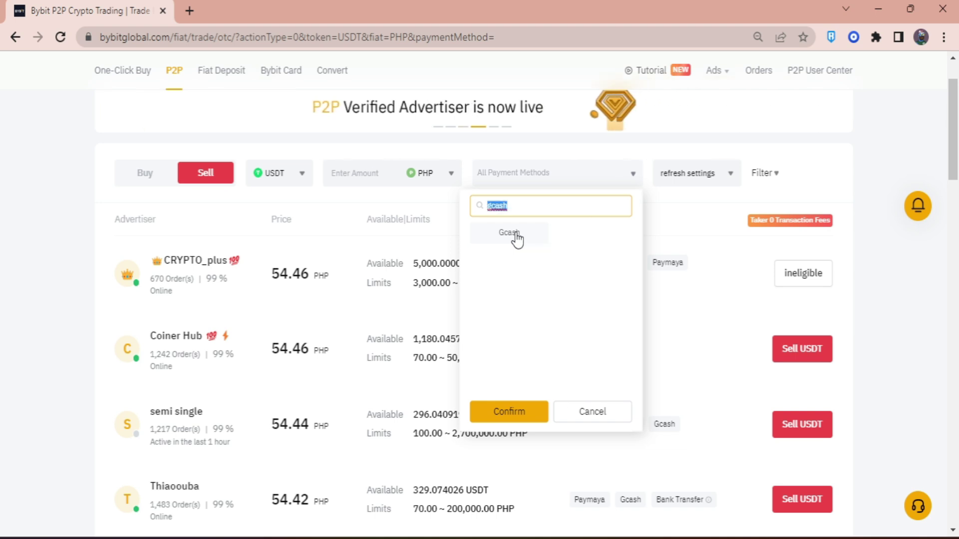
{"action": "key", "text": "BackSpace"}
{"action": "type", "text": "BDO"}
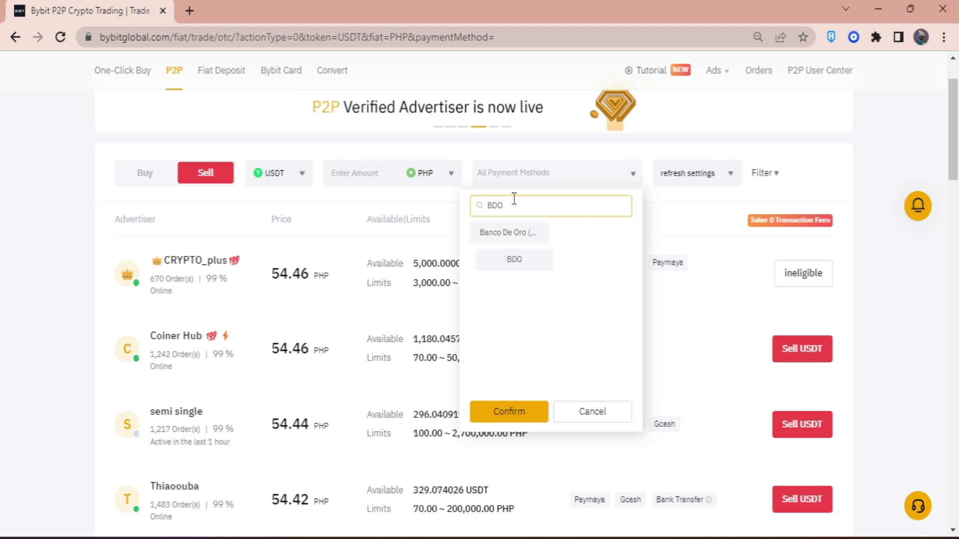
{"action": "key", "text": "BackSpace"}
{"action": "key", "text": "BackSpace"}
{"action": "key", "text": "BackSpace"}
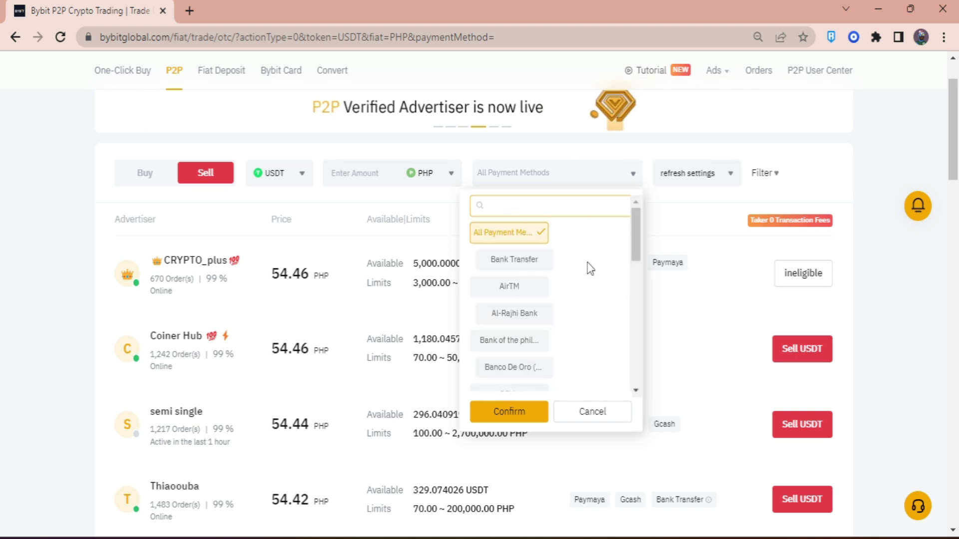
{"action": "scroll", "coordinate": [580, 284], "scroll_direction": "down", "scroll_amount": 5}
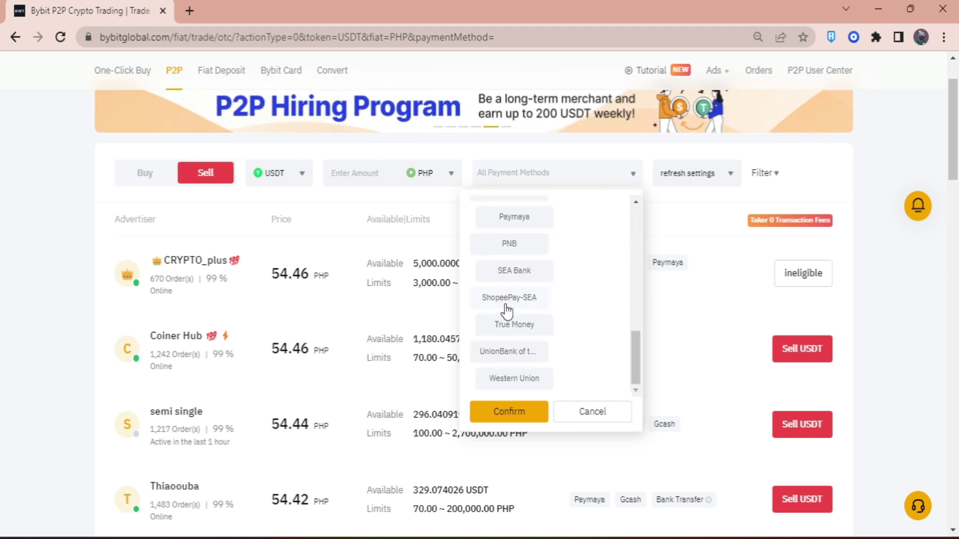
{"action": "scroll", "coordinate": [540, 368], "scroll_direction": "up", "scroll_amount": 3}
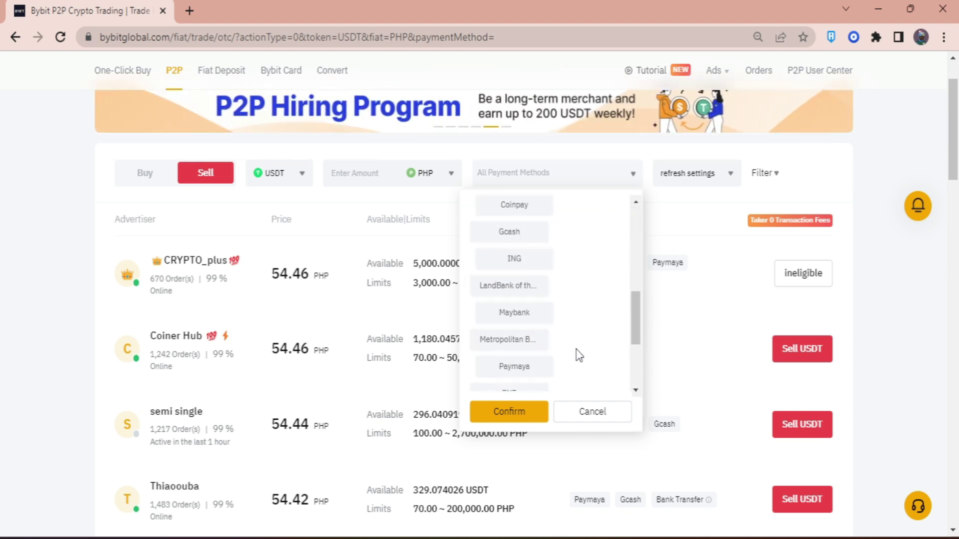
{"action": "scroll", "coordinate": [584, 334], "scroll_direction": "up", "scroll_amount": 5}
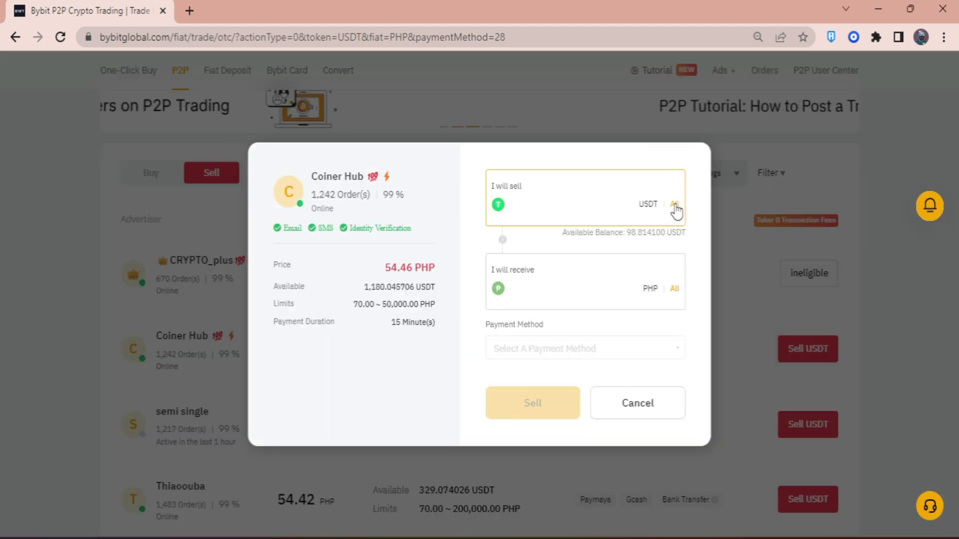
Set the sell amount to the entire 98.8141 USDT balance.
{"action": "left_click", "coordinate": [674, 204]}
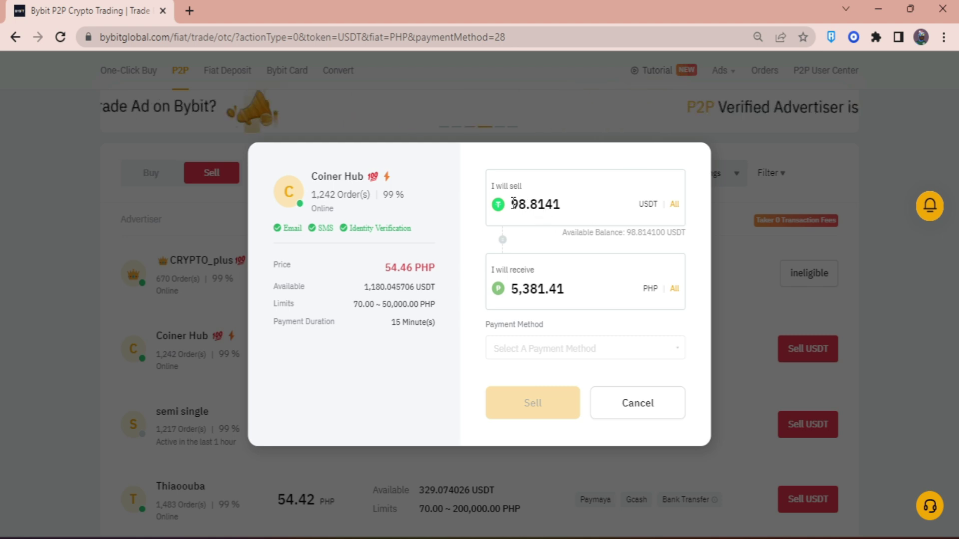
{"action": "double_click", "coordinate": [549, 211]}
{"action": "left_click", "coordinate": [561, 212]}
{"action": "double_click", "coordinate": [561, 212]}
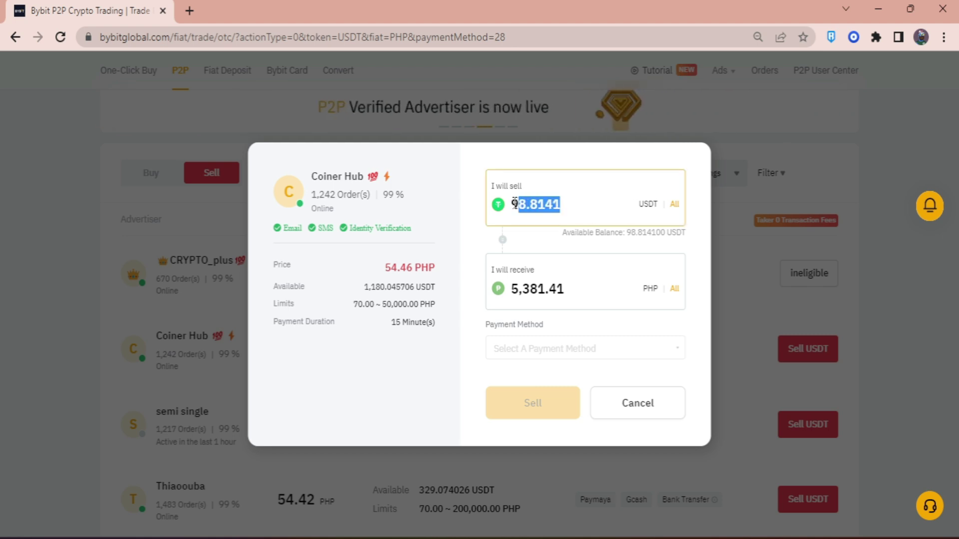
{"action": "left_click", "coordinate": [556, 206]}
{"action": "double_click", "coordinate": [556, 207]}
{"action": "left_click", "coordinate": [556, 207]}
{"action": "left_click_drag", "start_coordinate": [573, 210], "coordinate": [513, 206]}
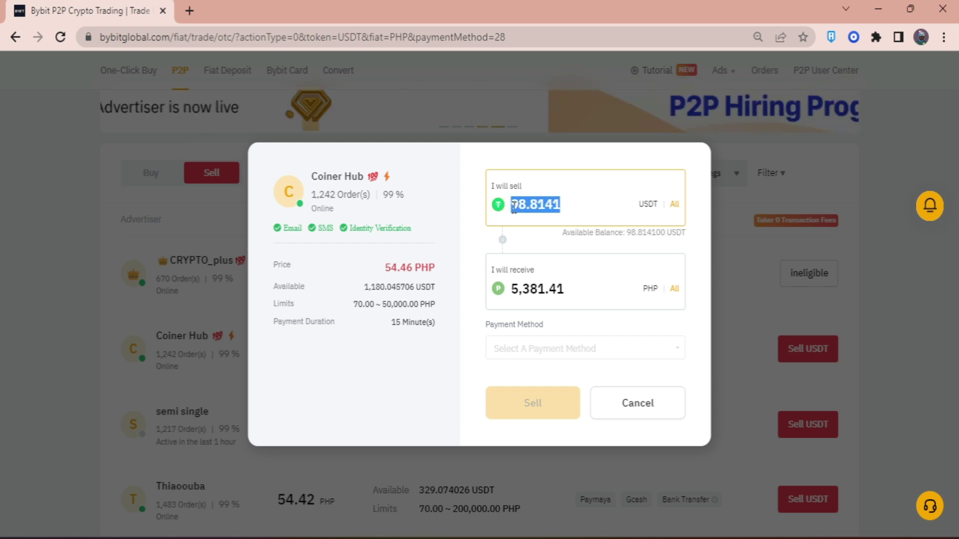
{"action": "left_click", "coordinate": [537, 206]}
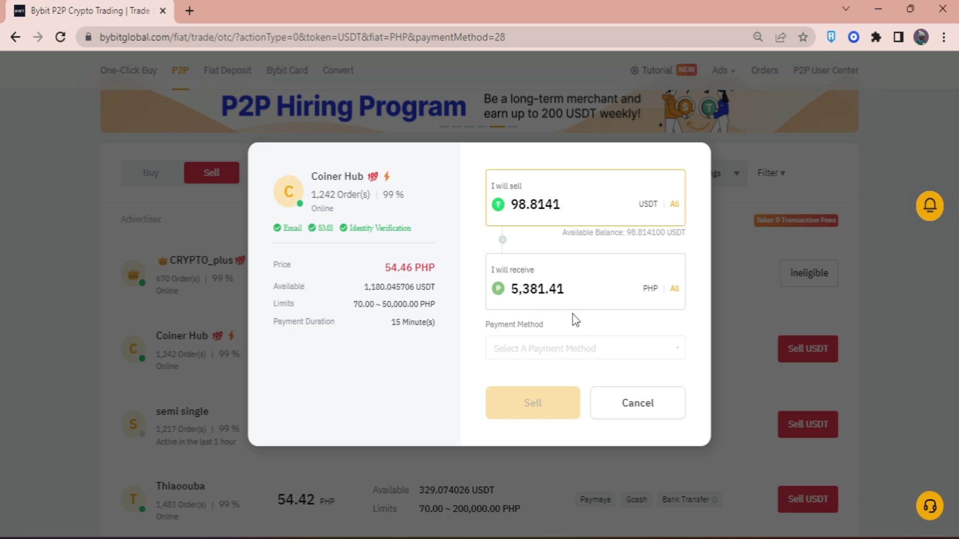
Choose Gcash as the payout method and place the sell order.
{"action": "left_click", "coordinate": [576, 350]}
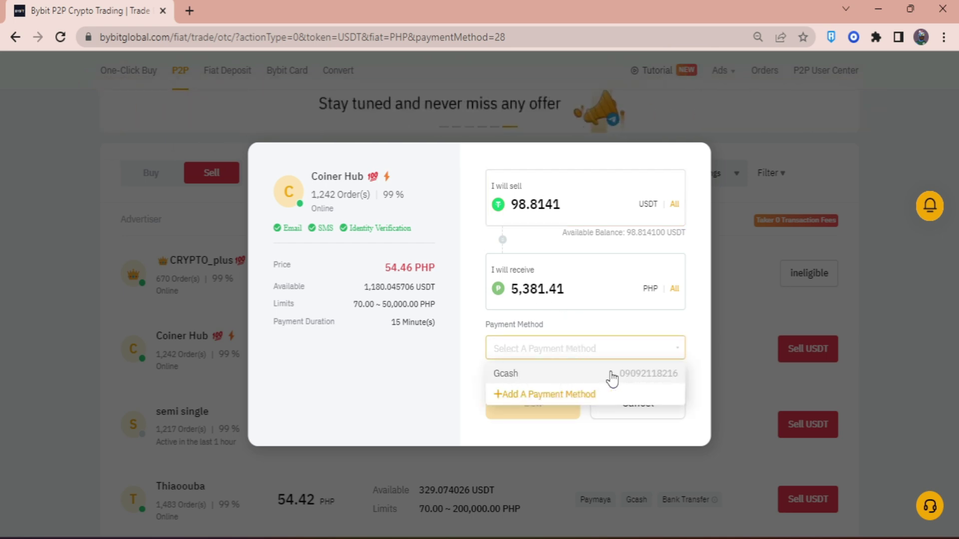
{"action": "left_click", "coordinate": [646, 380]}
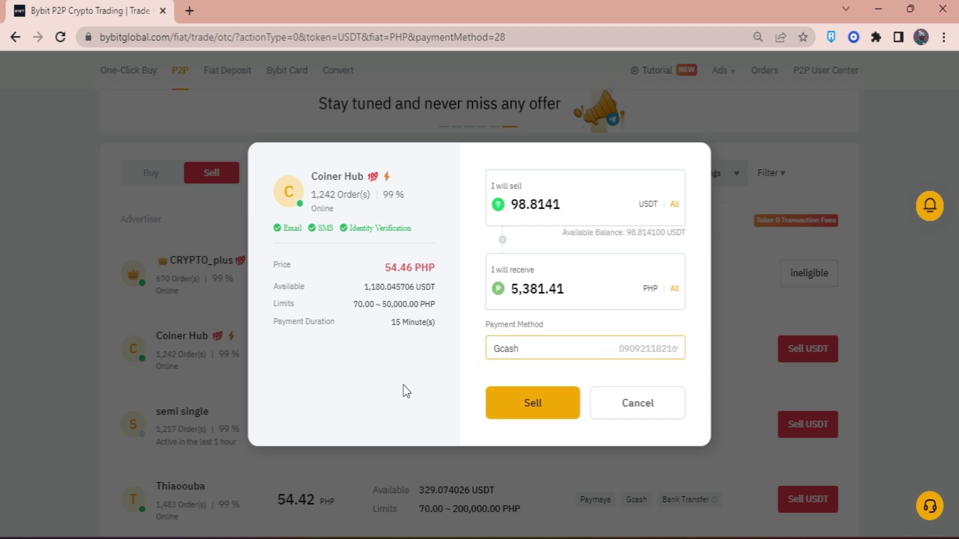
{"action": "left_click", "coordinate": [532, 406]}
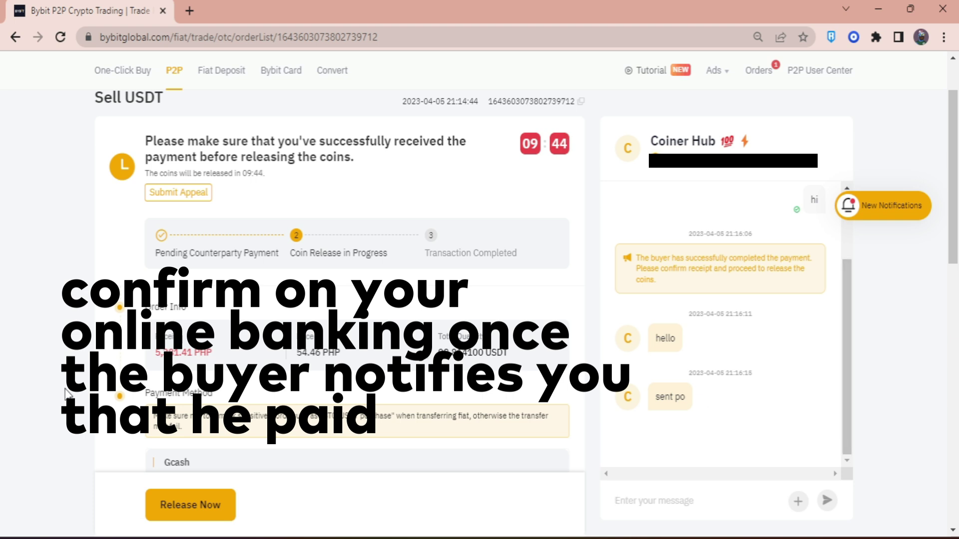
Start releasing the coins, confirming the buyer's full Gcash payment was received.
{"action": "scroll", "coordinate": [175, 492], "scroll_direction": "down", "scroll_amount": 5}
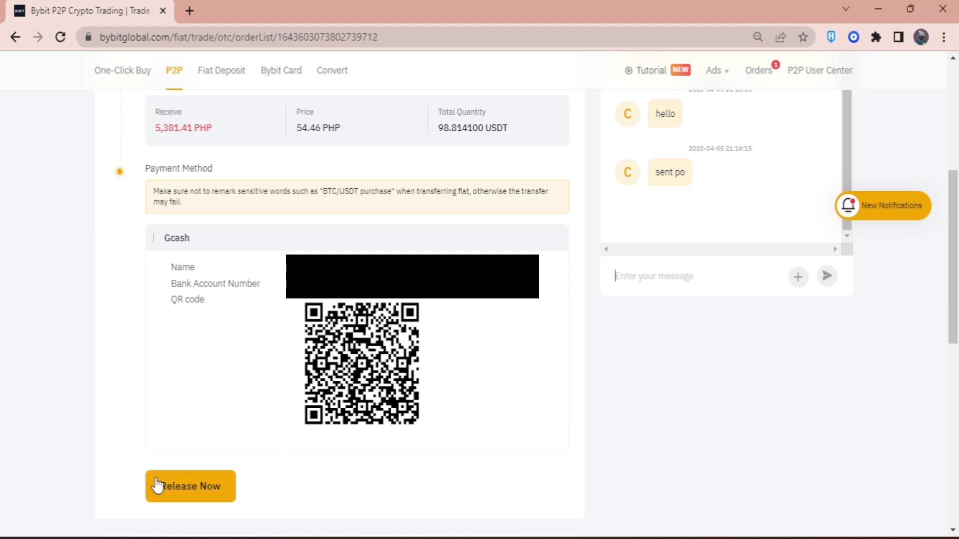
{"action": "left_click", "coordinate": [186, 492]}
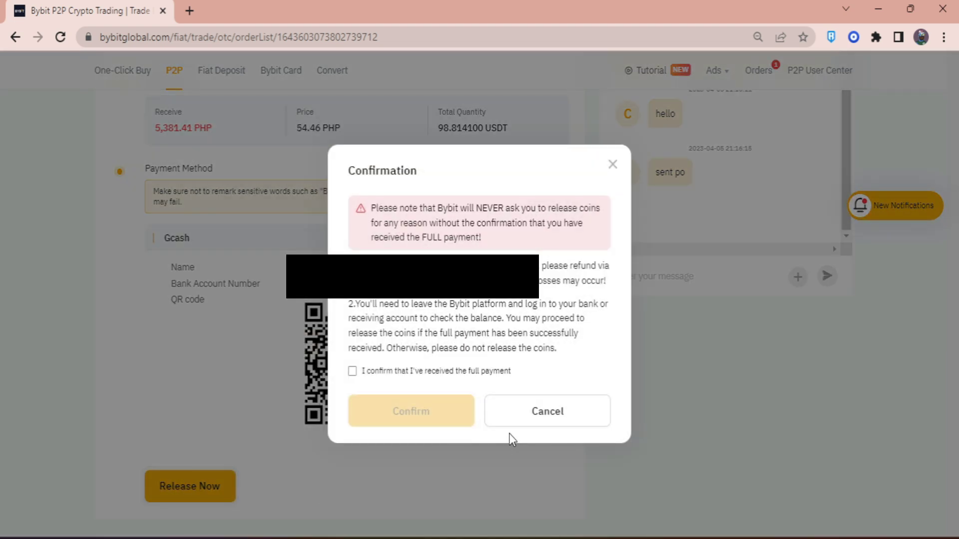
{"action": "left_click", "coordinate": [352, 372]}
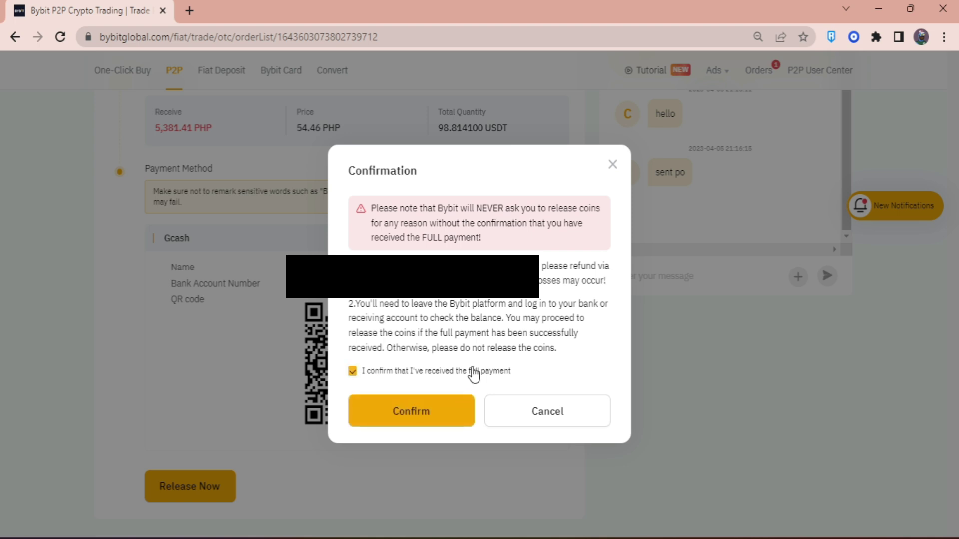
{"action": "left_click", "coordinate": [422, 417]}
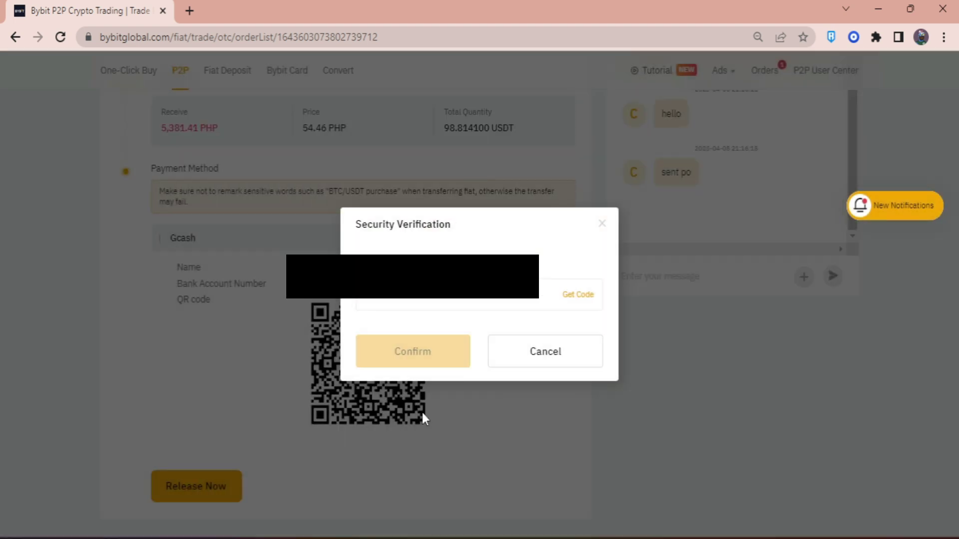
Request a verification code, paste it in and confirm the coin release.
{"action": "left_click", "coordinate": [584, 295]}
{"action": "left_click", "coordinate": [449, 302]}
{"action": "left_click", "coordinate": [435, 301]}
{"action": "key", "text": "ctrl+v"}
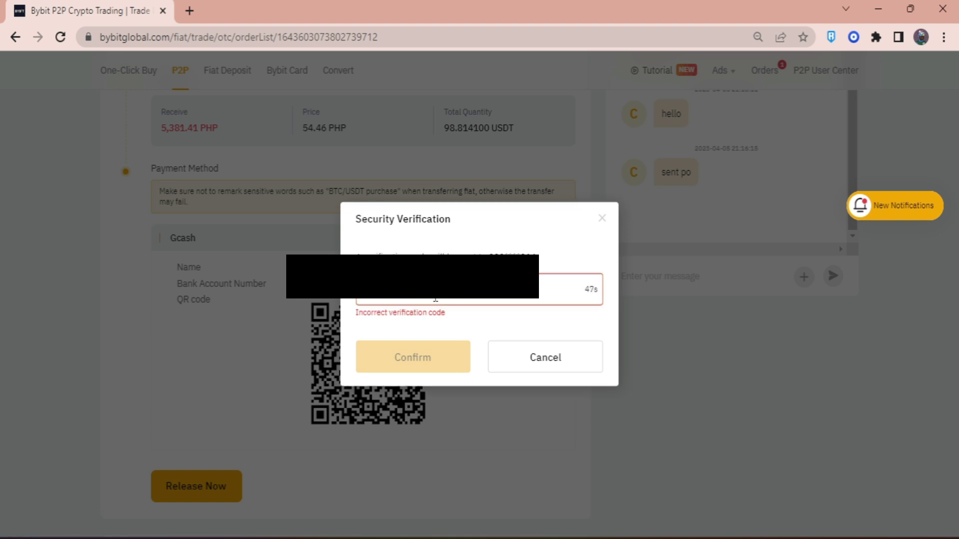
{"action": "left_click", "coordinate": [409, 358]}
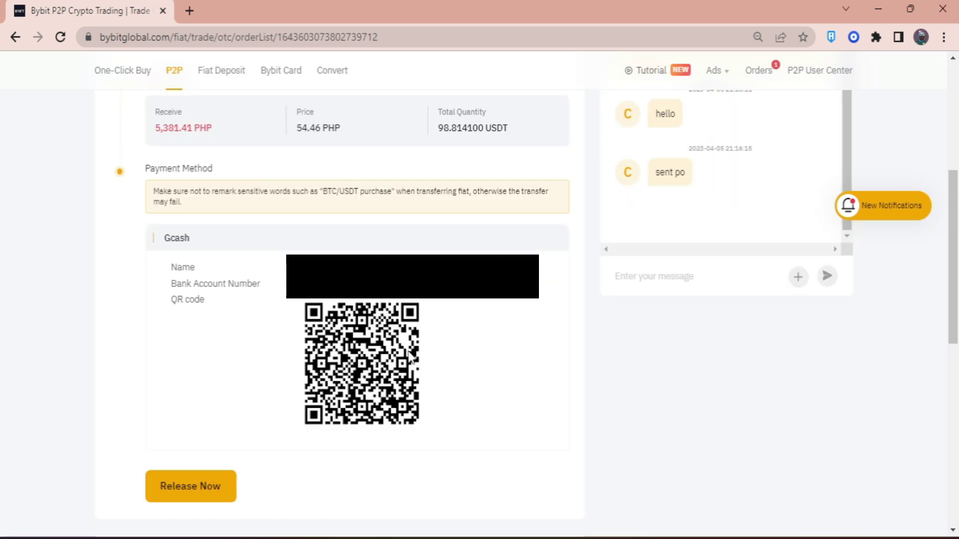